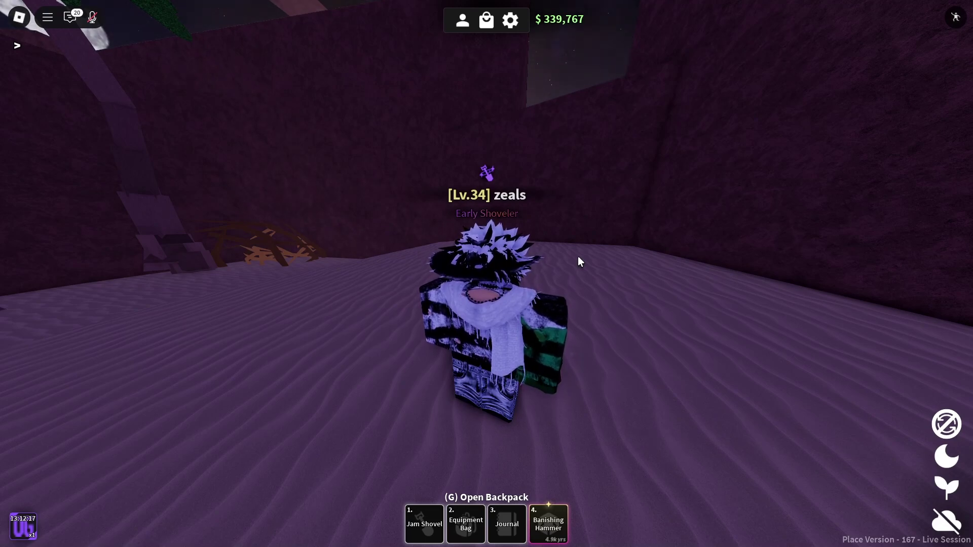
key("s")
key("d")
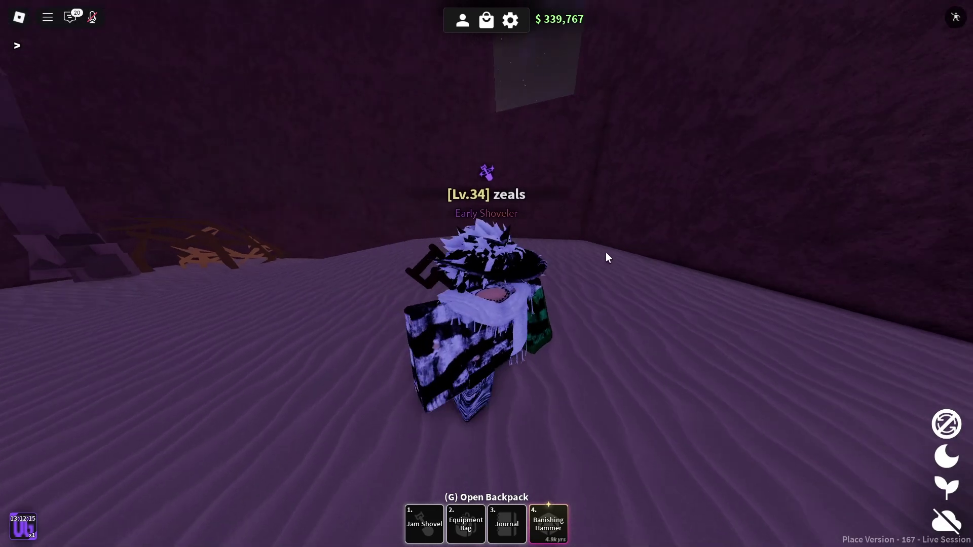
key("d")
key("w")
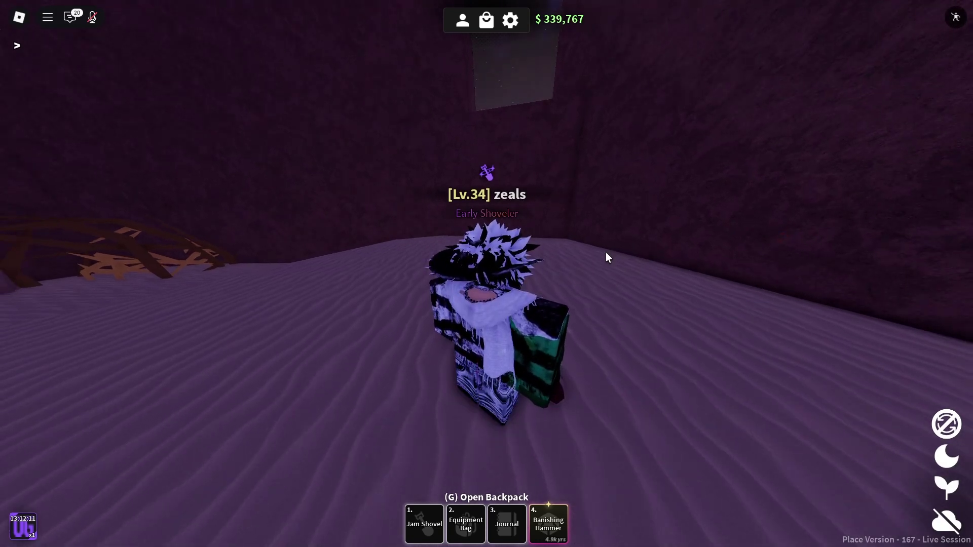
Switch to Chrome and examine the dig-tool GitHub releases page, comparing releases v1.4, v1.4-1 and v1.4-1-ahk, and return to the game.
key("super")
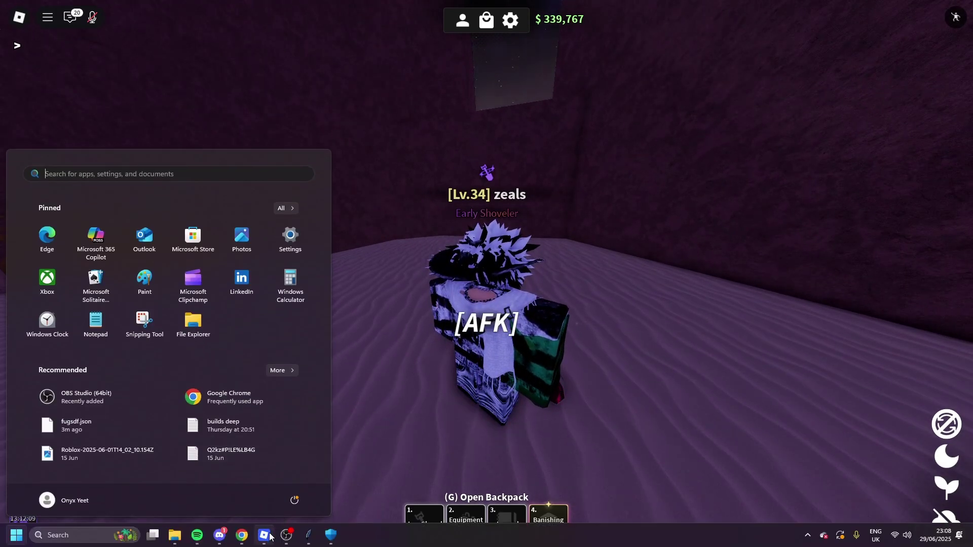
left_click(269, 536)
left_click(191, 30)
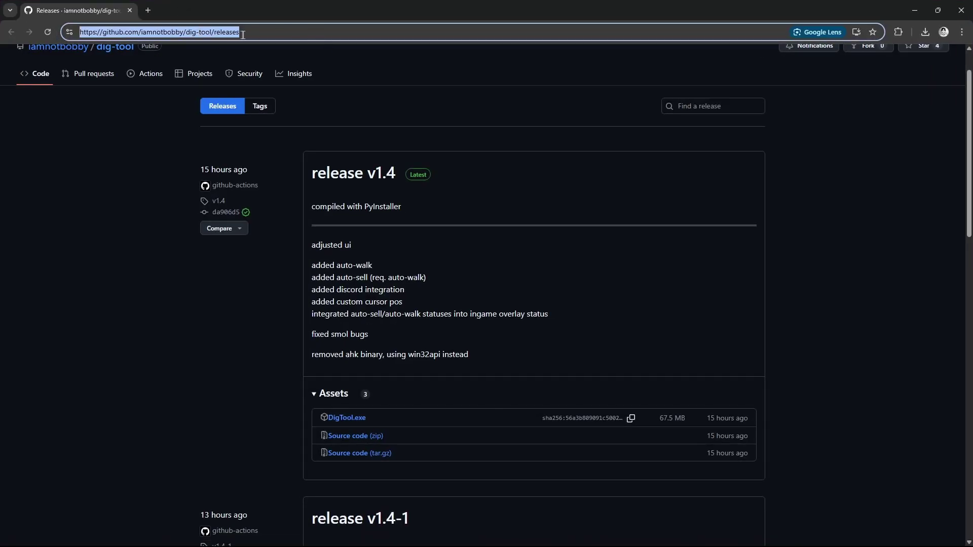
left_click_drag(102, 31, 280, 38)
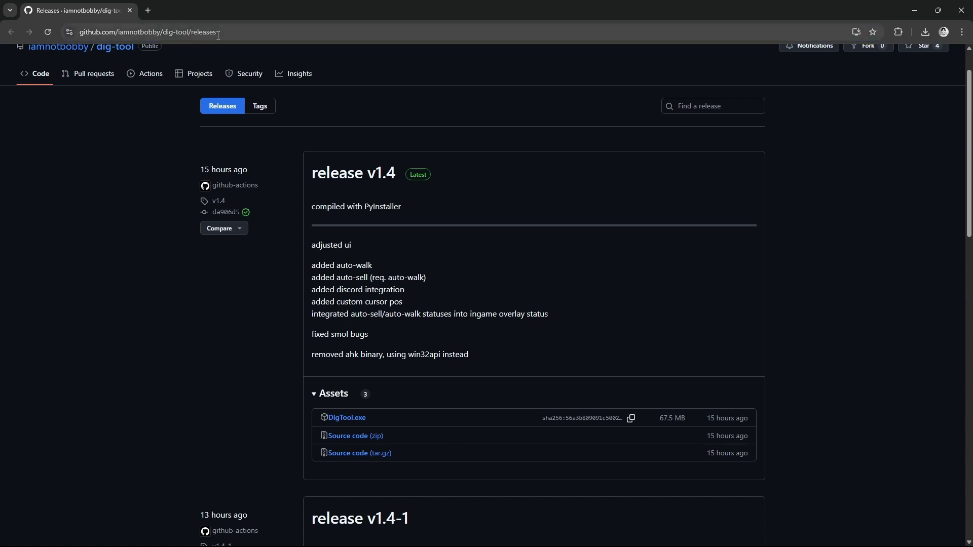
left_click(286, 30)
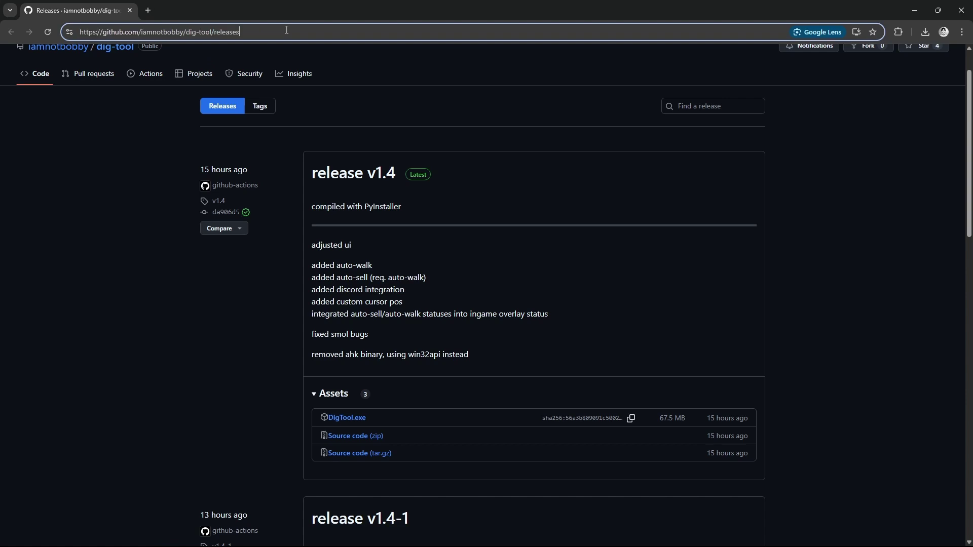
left_click(143, 203)
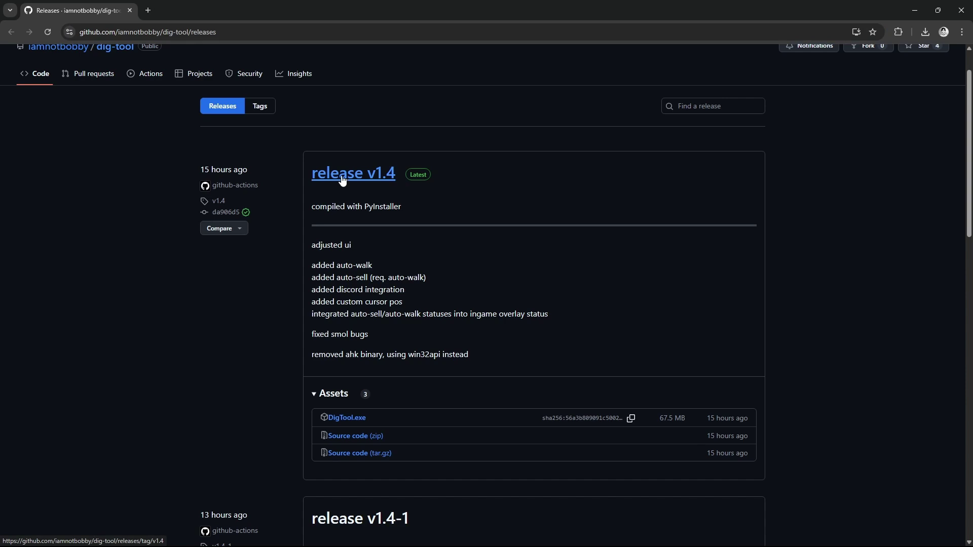
scroll(349, 203, "down", 5)
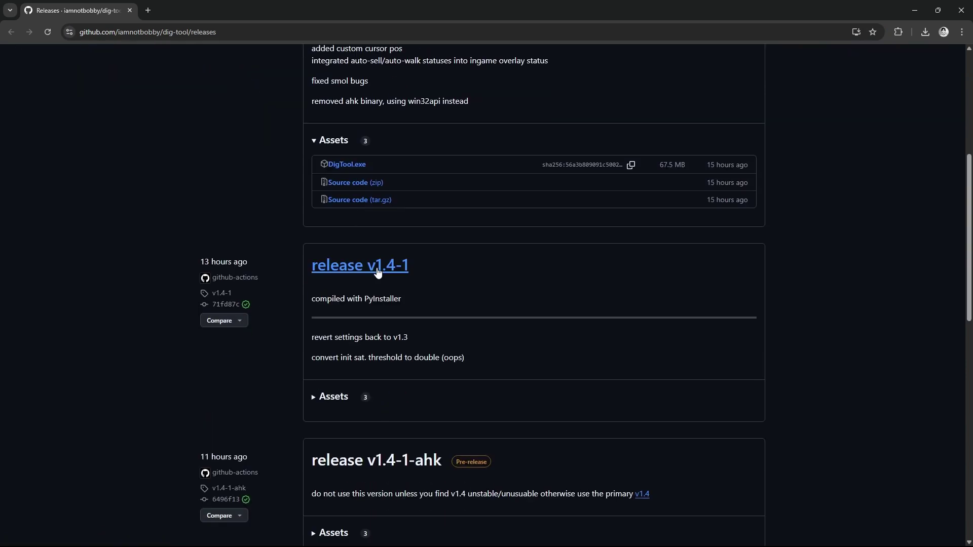
scroll(400, 284, "down", 1)
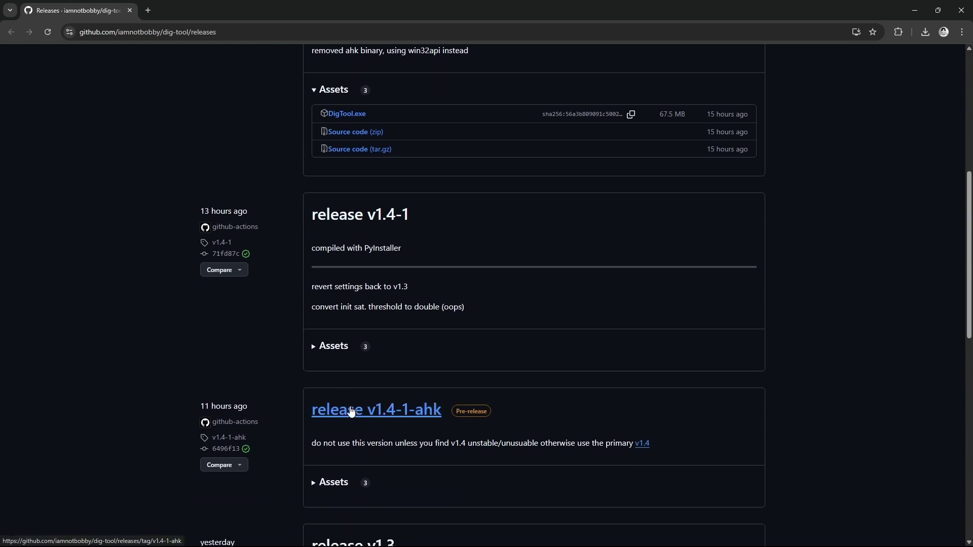
scroll(351, 411, "up", 7)
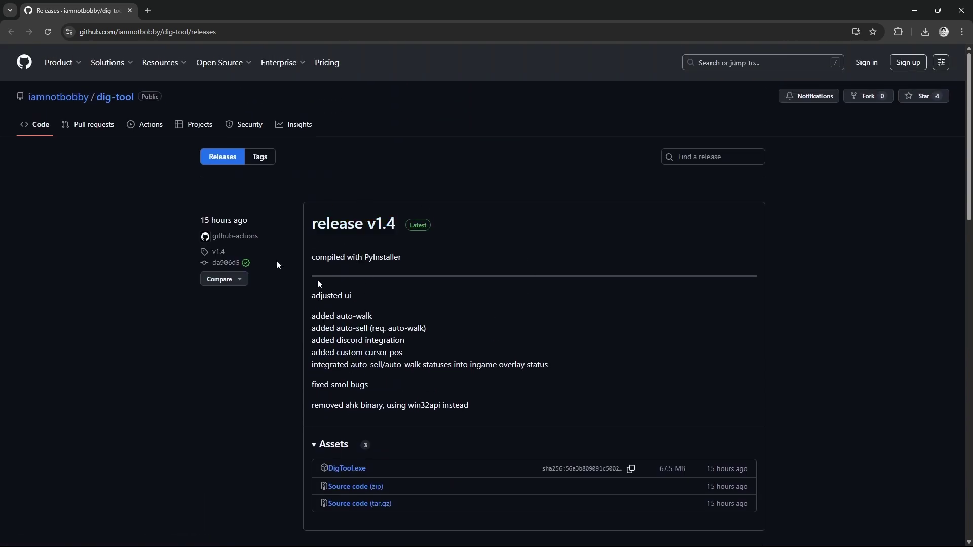
left_click(916, 6)
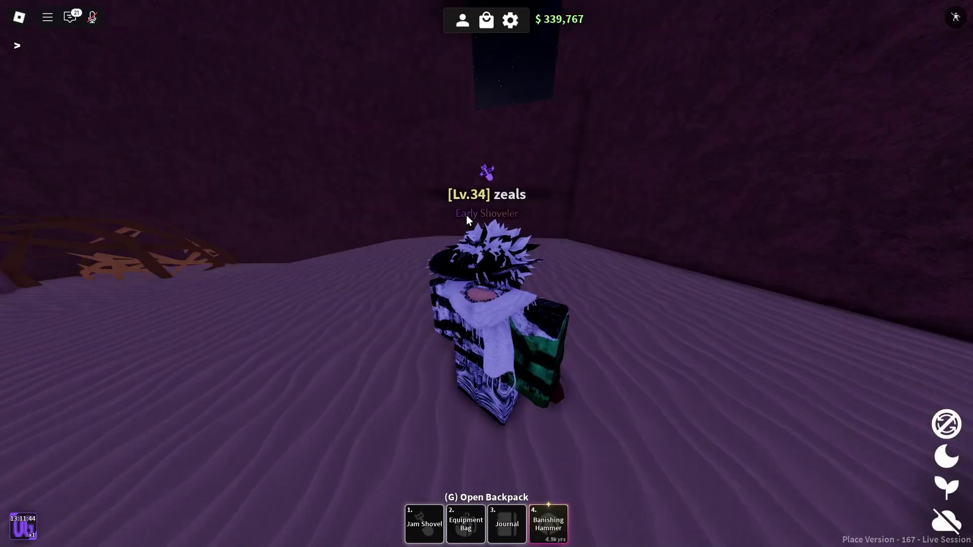
Bring up the "dig tool" desktop folder in File Explorer and select the DigTool application.
key("super")
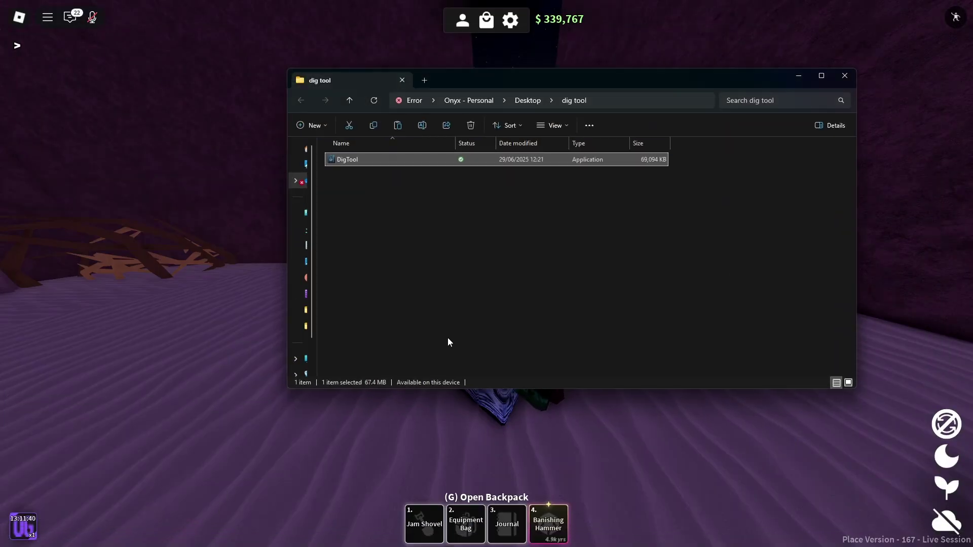
left_click(456, 328)
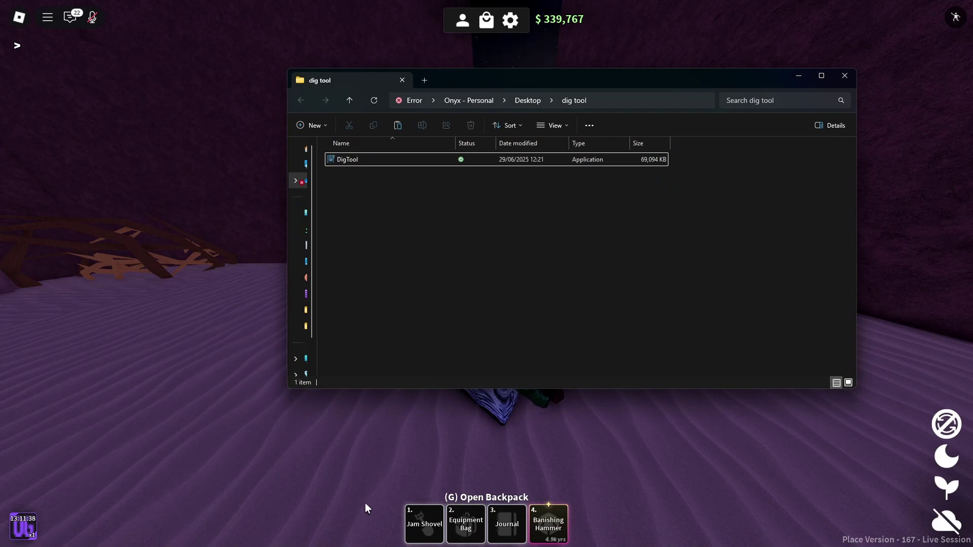
mouse_move(304, 546)
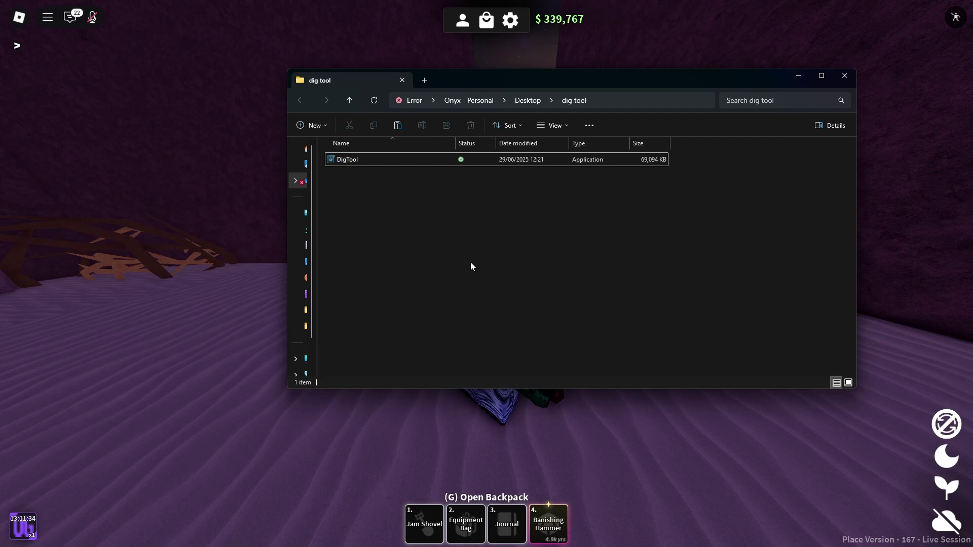
left_click_drag(512, 283, 468, 162)
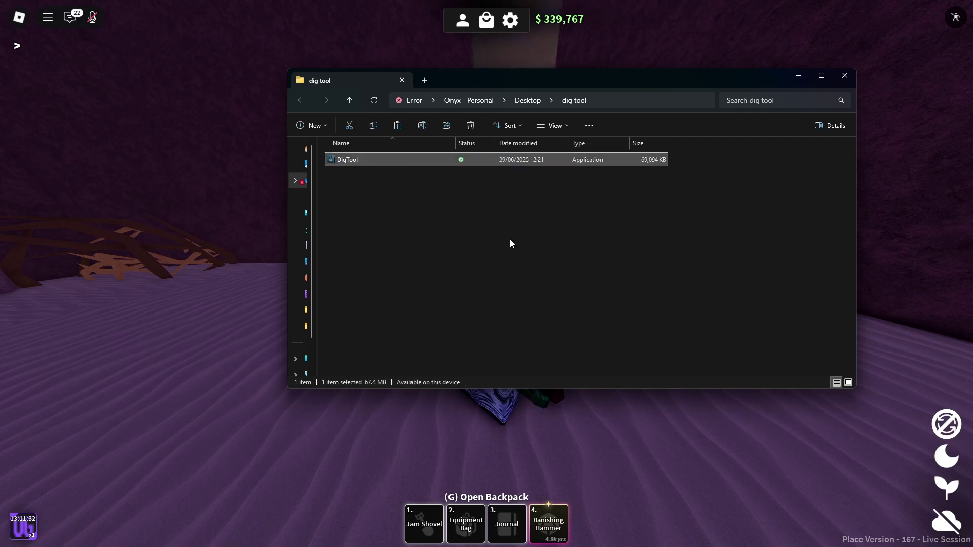
left_click(515, 315)
left_click(480, 160)
Switch to Windows Security, review the virus and threat protection settings down to Exclusions, and close it.
key("super")
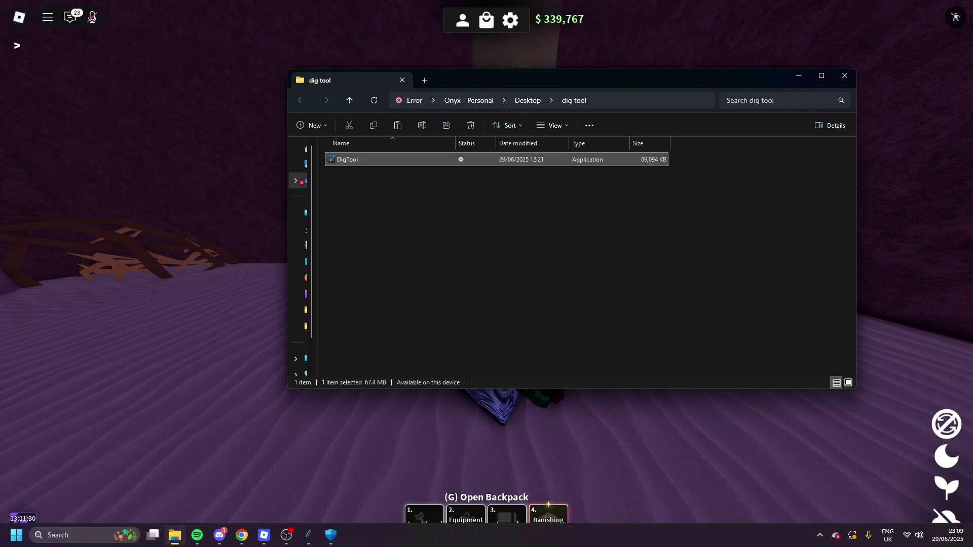
left_click(328, 535)
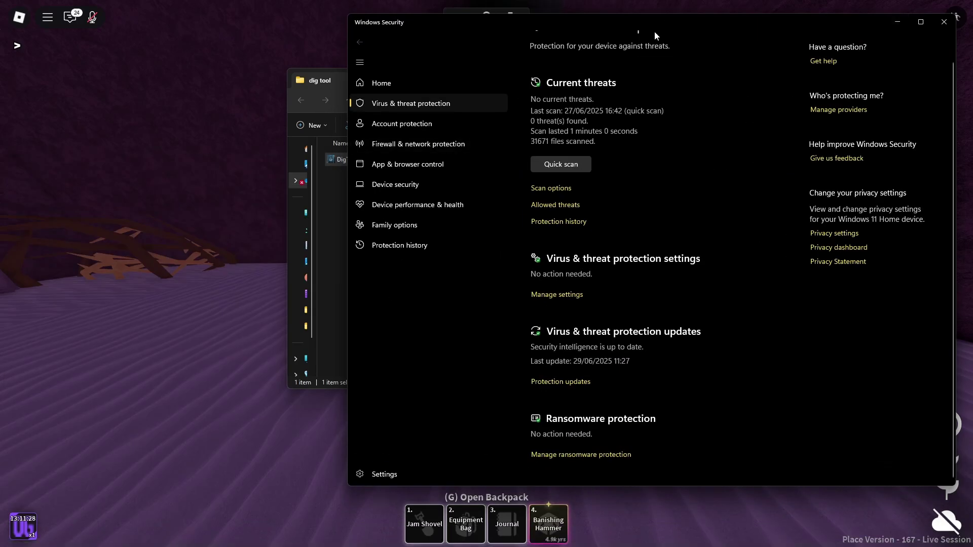
scroll(603, 247, "up", 1)
scroll(678, 240, "down", 10)
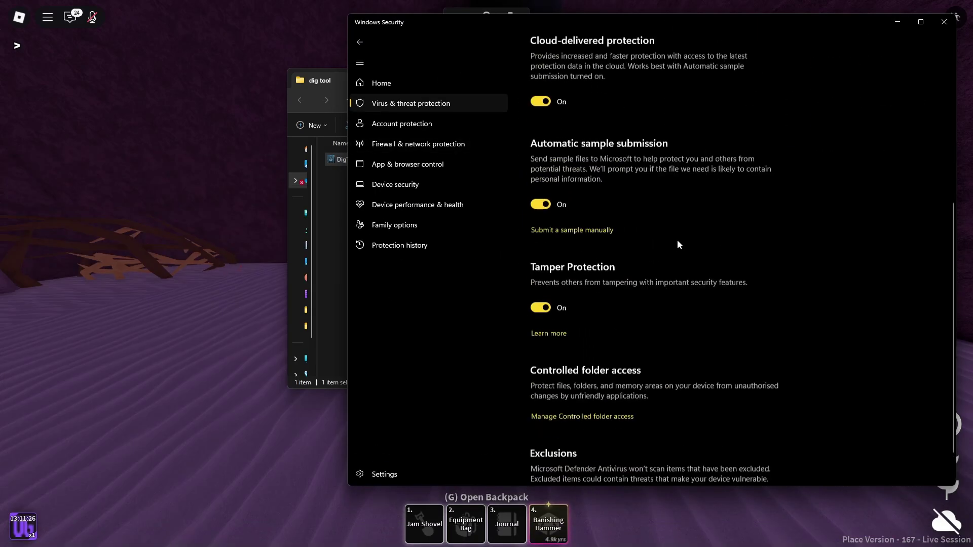
left_click(328, 233)
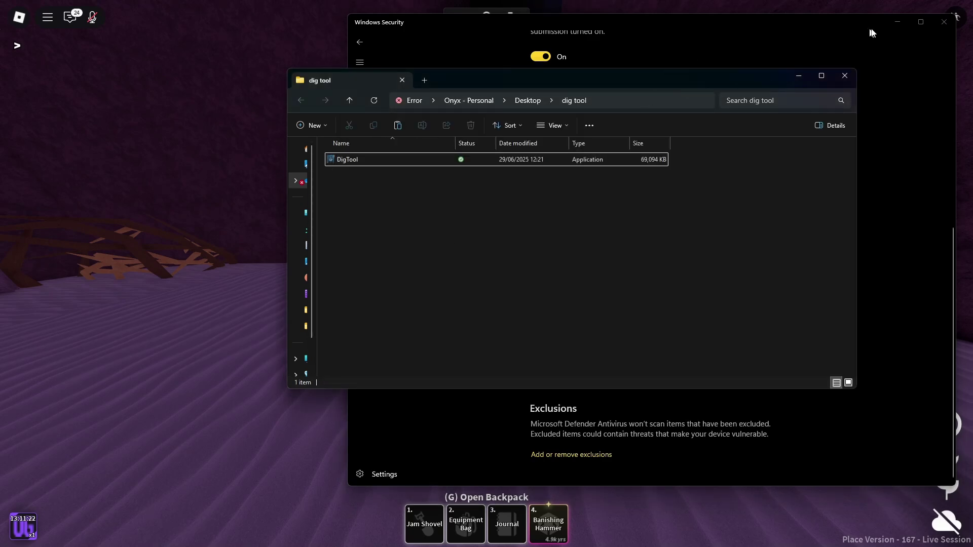
left_click(942, 23)
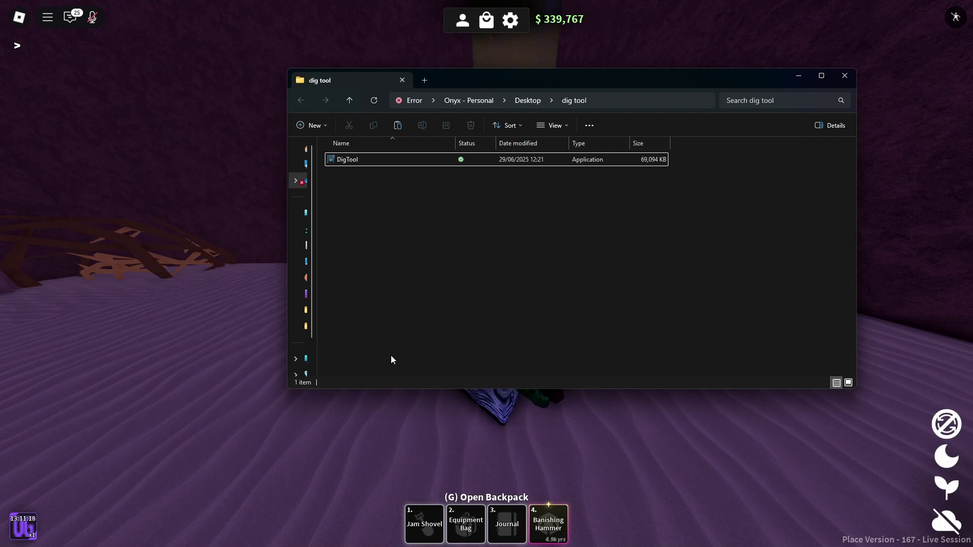
Launch DigTool from its folder and load its settings from fugsdf.json in Downloads.
double_click(420, 161)
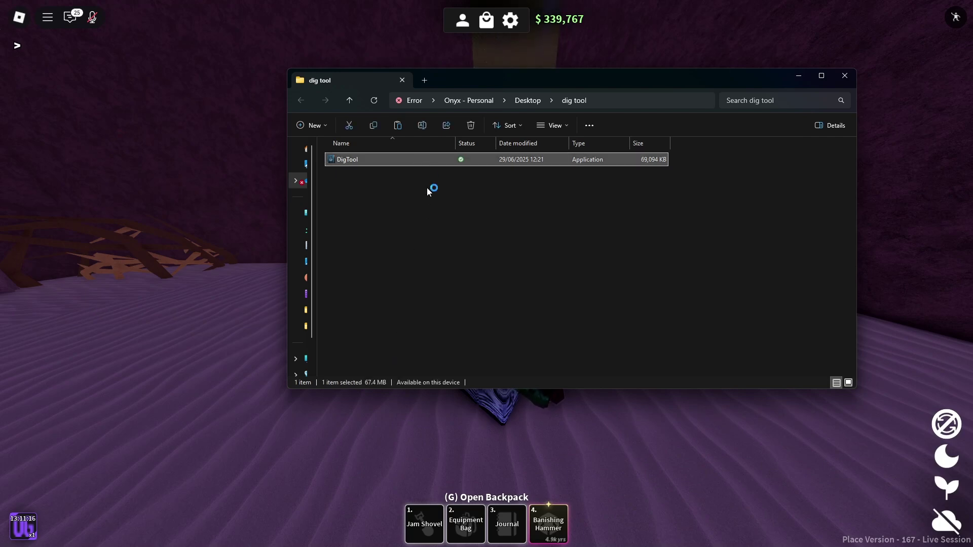
left_click(800, 79)
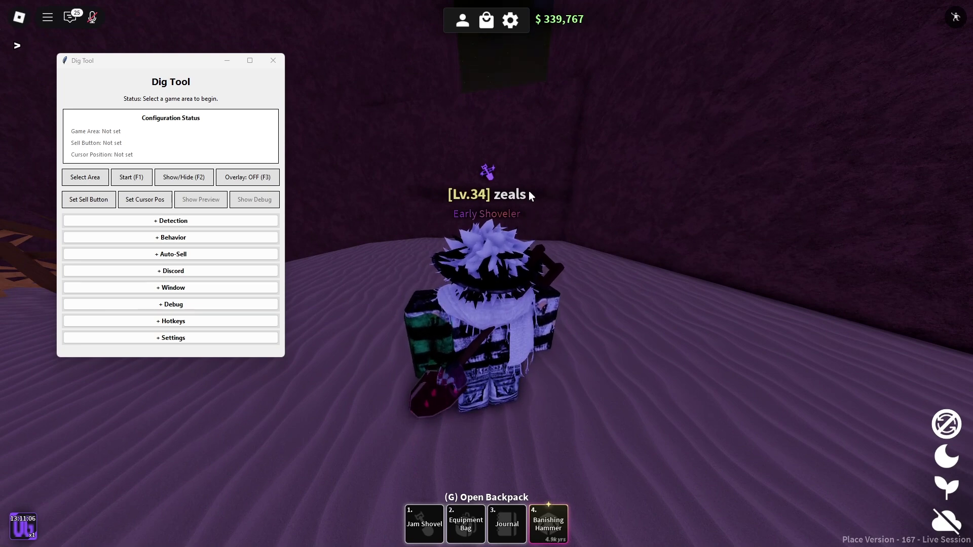
left_click(145, 339)
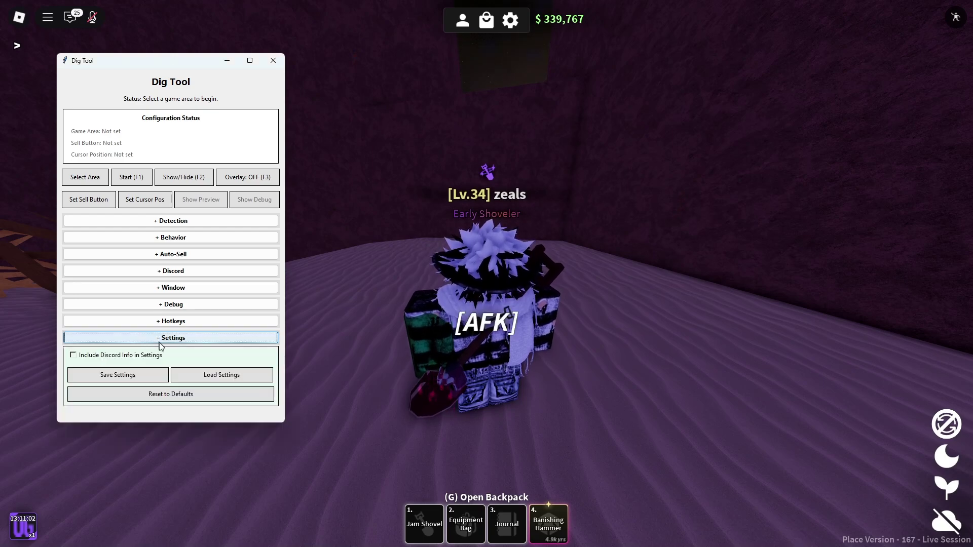
left_click(234, 378)
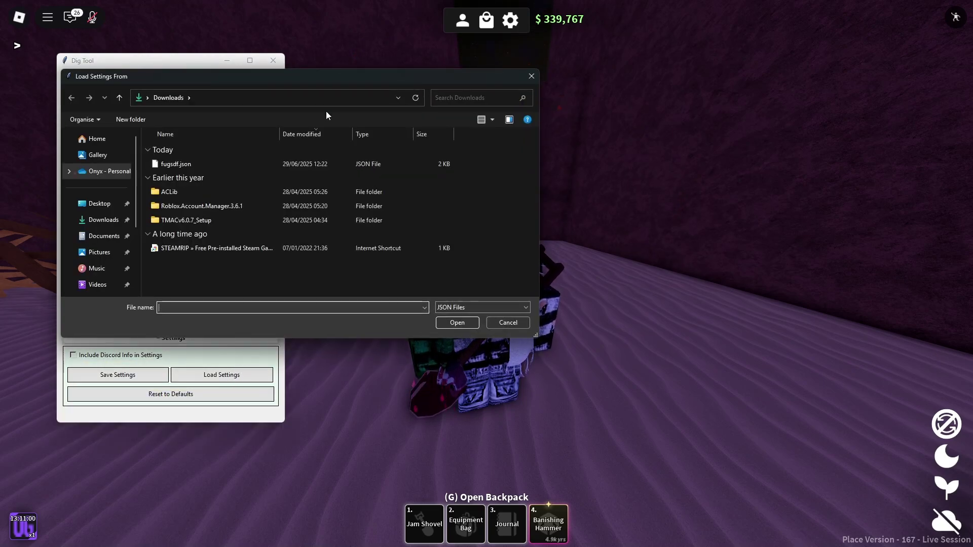
double_click(257, 164)
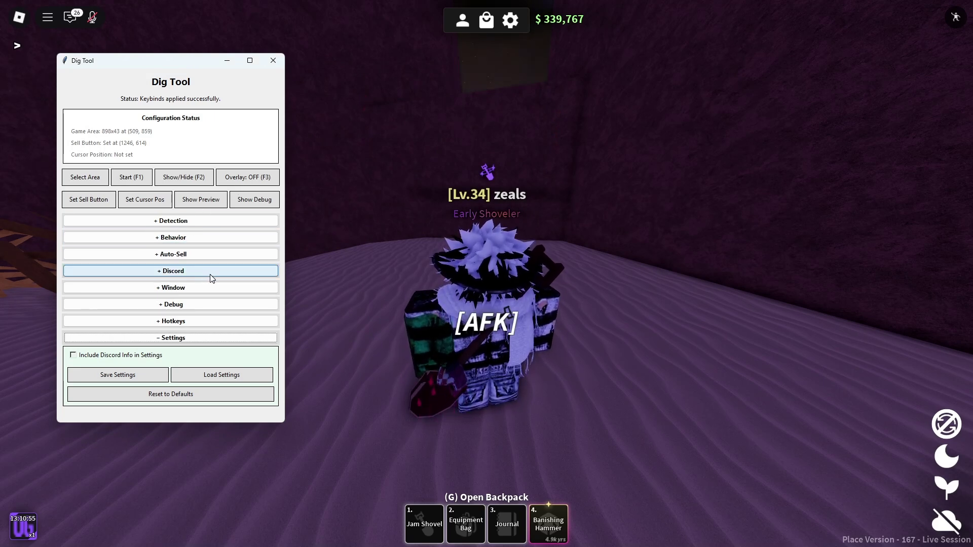
Look through the shovels in the in-game equipment bag and expand Dig Tool's Behavior settings.
left_click(196, 240)
left_click(196, 240)
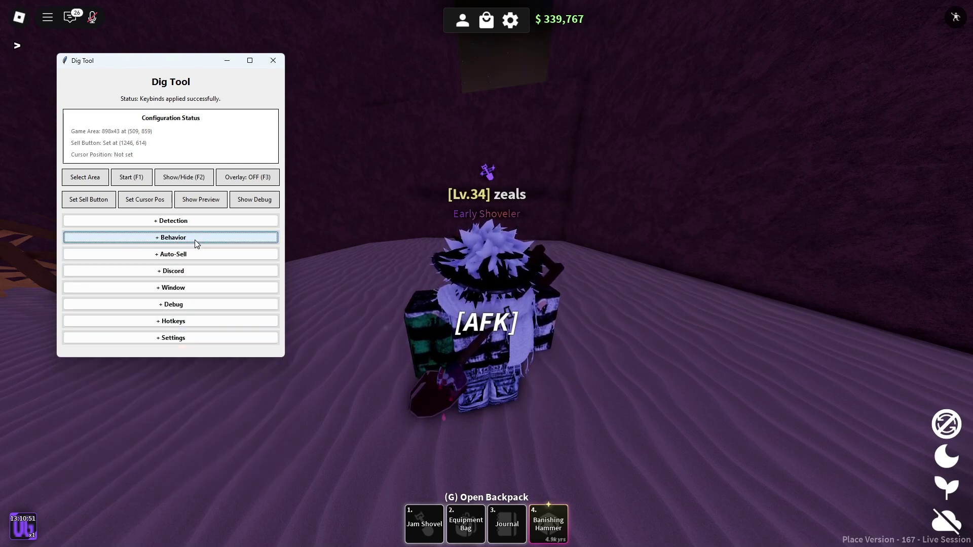
left_click(488, 258)
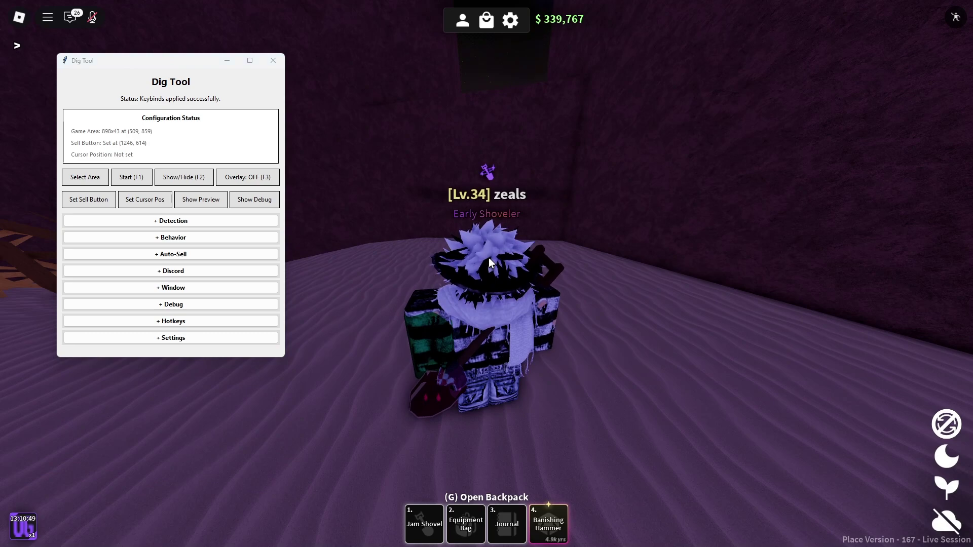
right_click(569, 277)
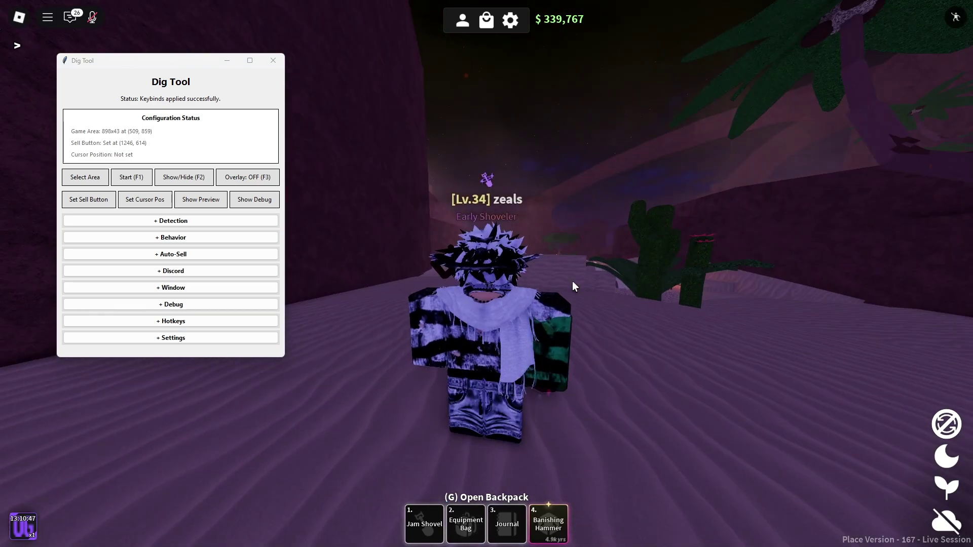
key("2")
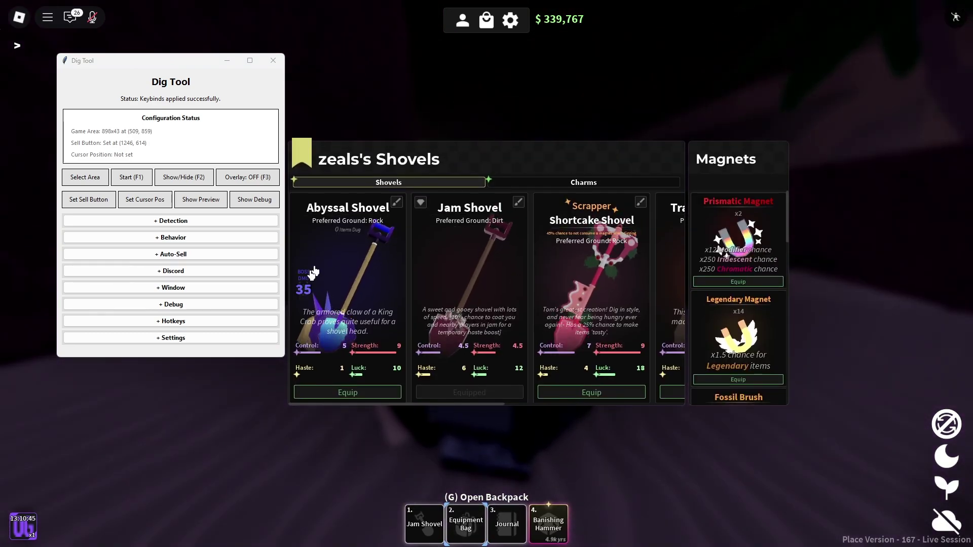
key("2")
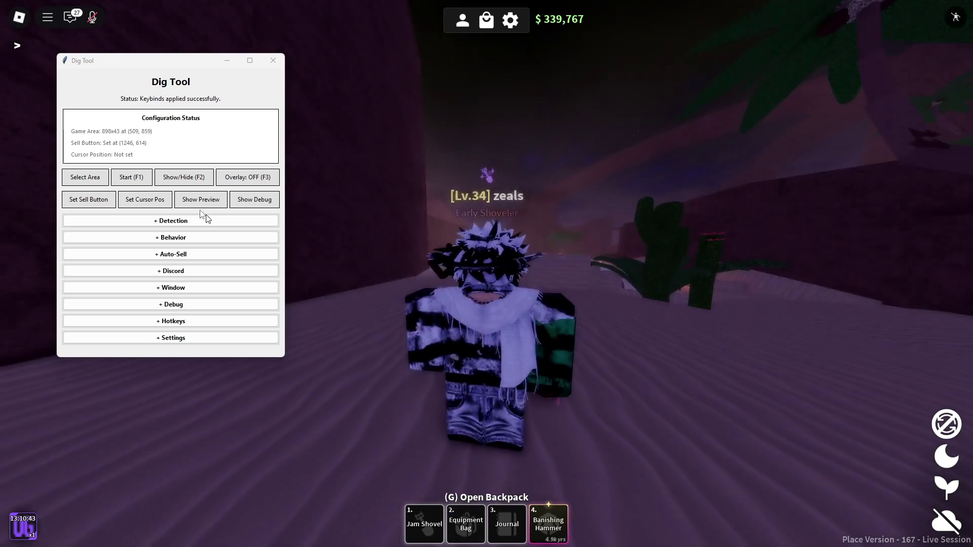
left_click(200, 238)
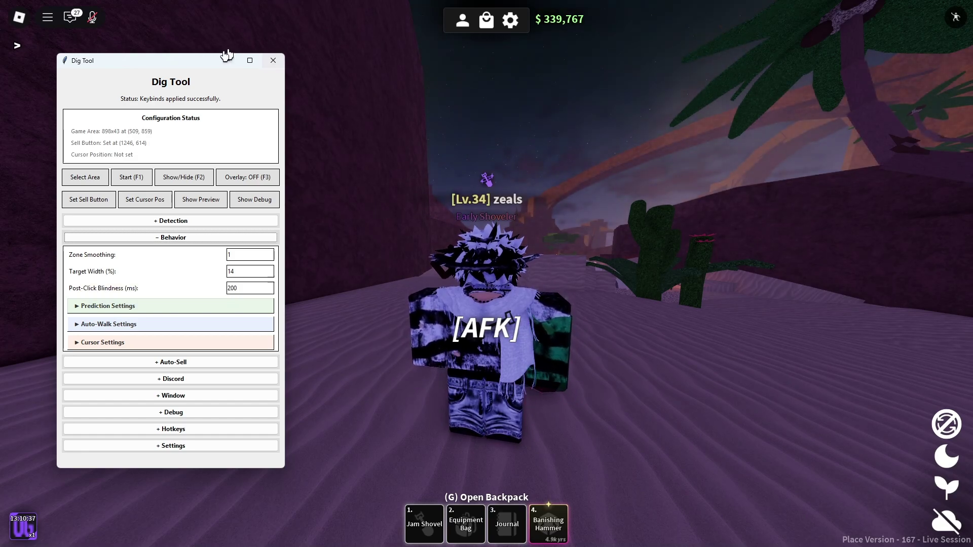
Hide the Dig Tool window and equip the Scrapper Shortcake Shovel from the equipment bag.
right_click(579, 208)
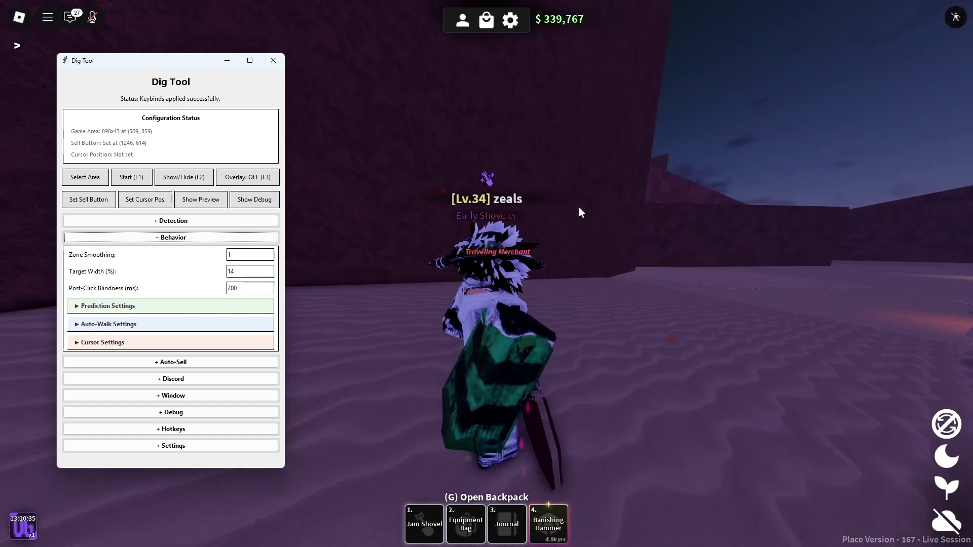
key("2")
key("2")
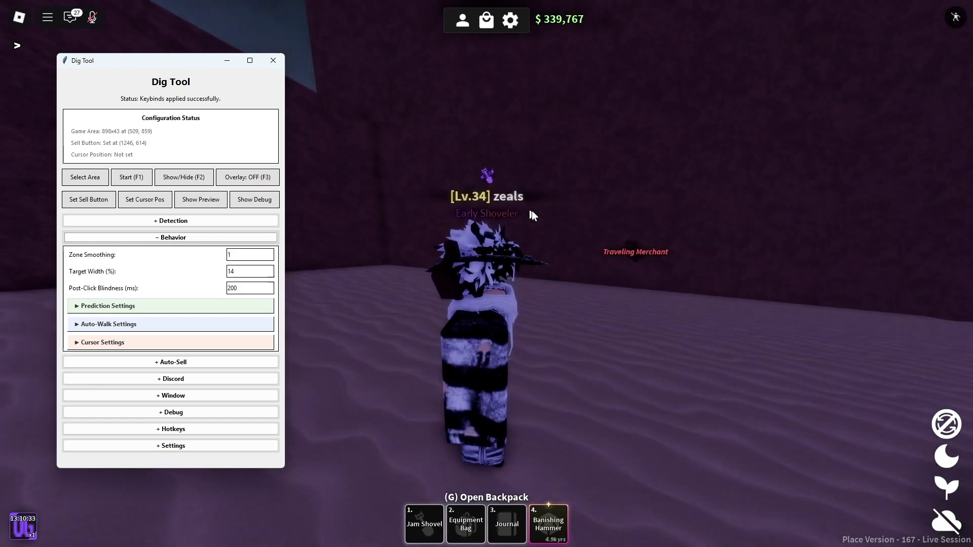
key("2")
key("F2")
left_click(589, 394)
key("2")
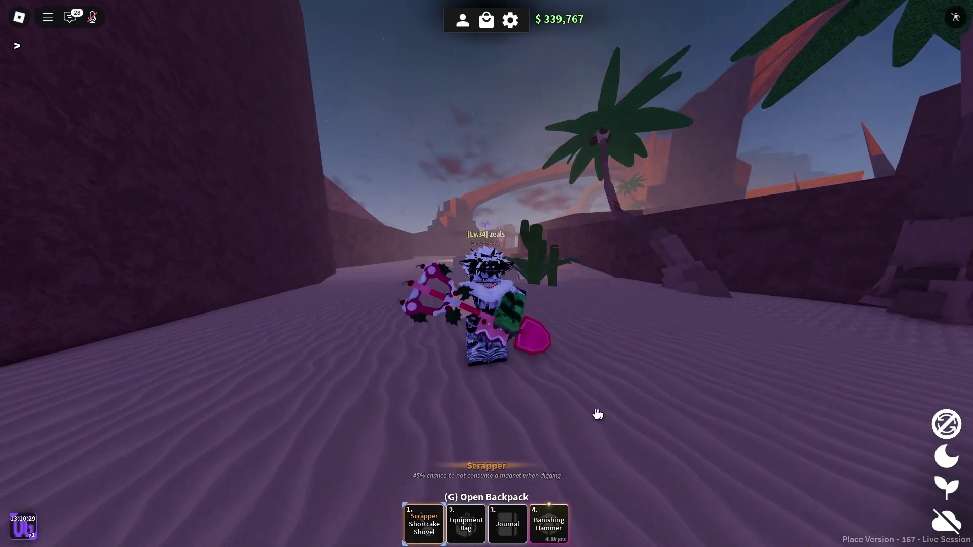
Look through the charms in the in-game equipment bag and close the bag.
key("2")
left_click(591, 187)
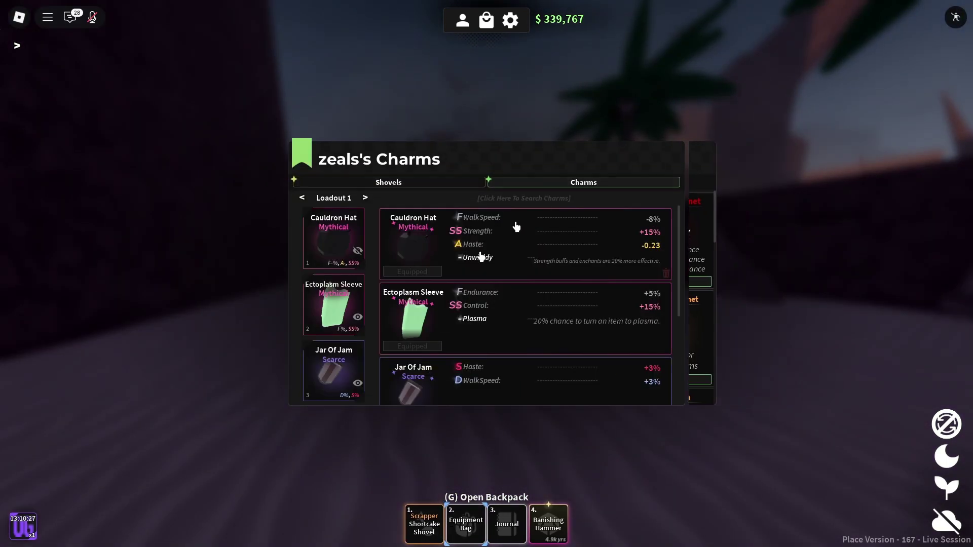
scroll(442, 317, "down", 3)
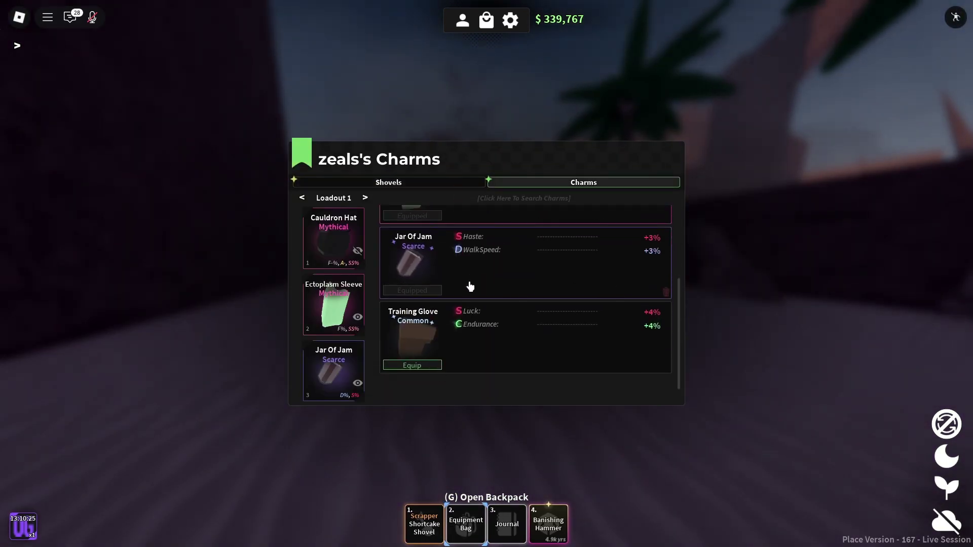
scroll(466, 283, "up", 3)
key("2")
Take out the Scrapper Shortcake Shovel and dig manually in the sand until an item is dug up.
key("1")
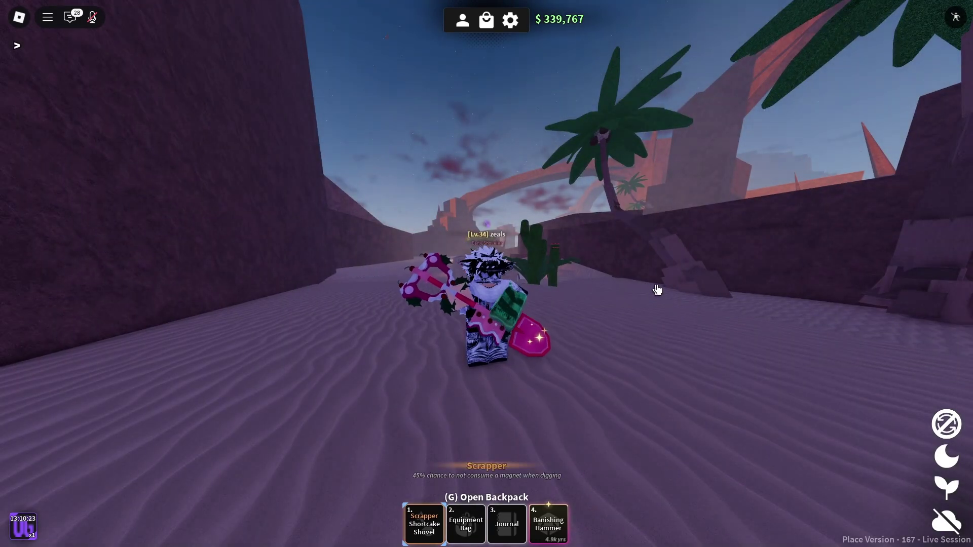
left_click(805, 336)
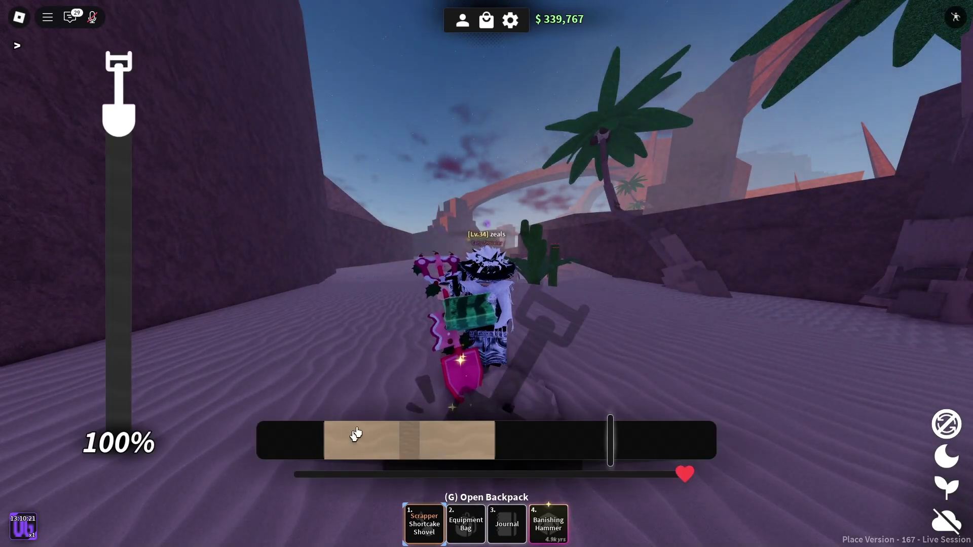
left_click(717, 290)
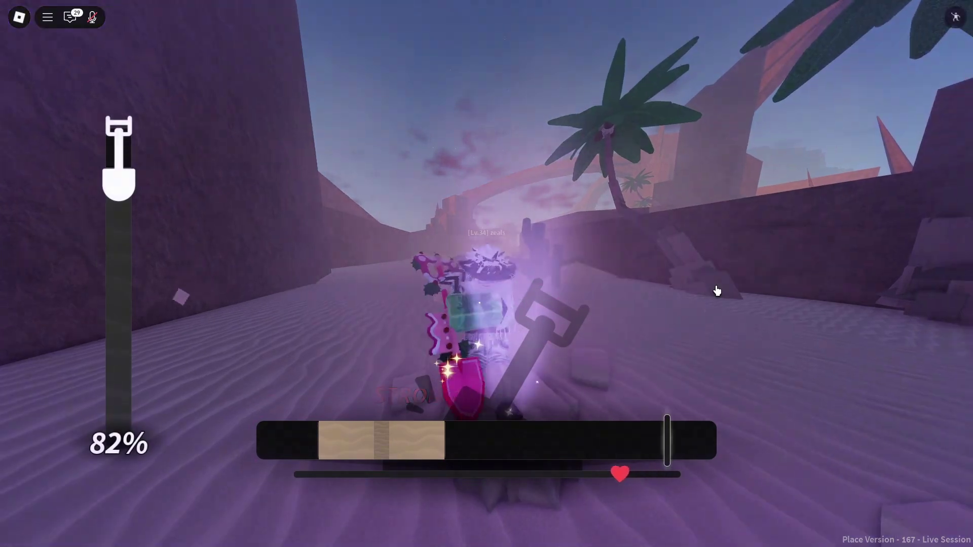
left_click(717, 290)
left_click(717, 290)
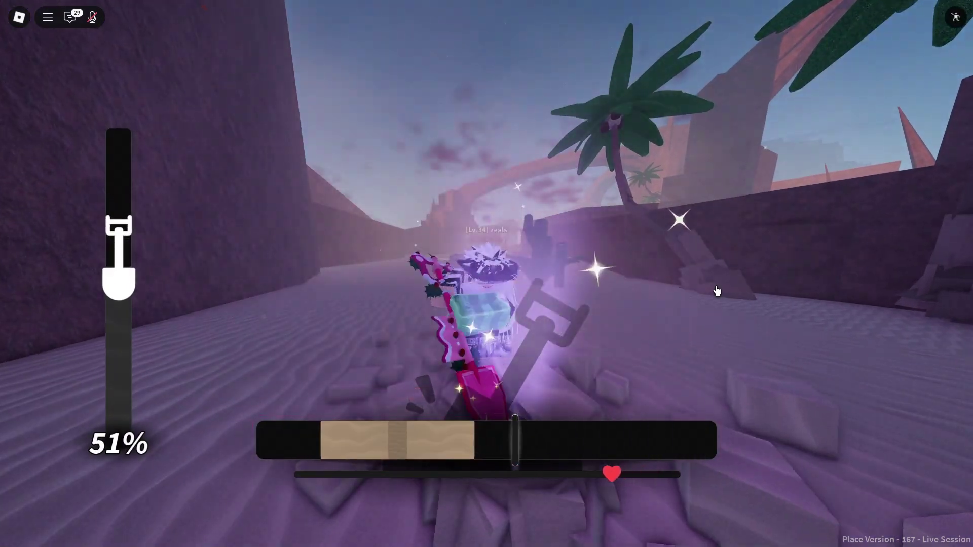
left_click(717, 290)
left_click(717, 290)
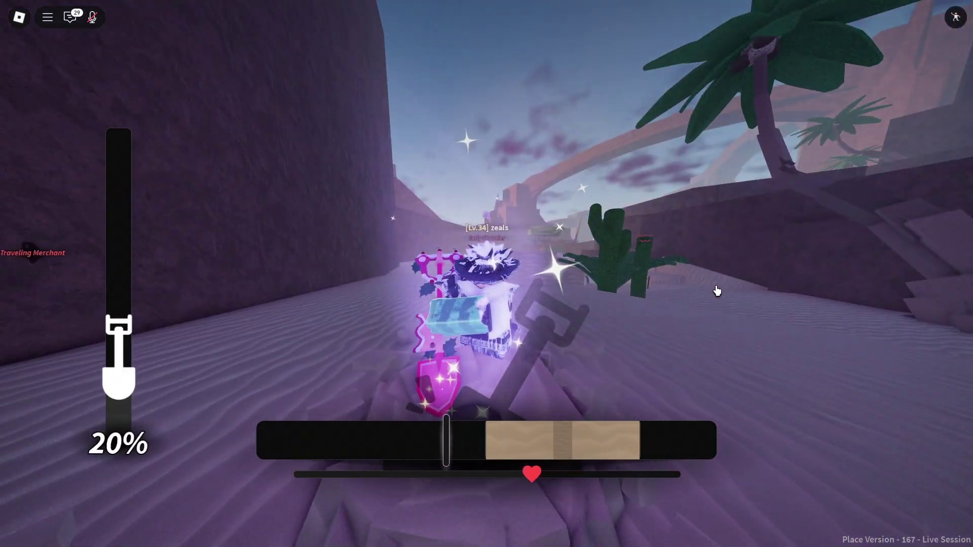
left_click(718, 291)
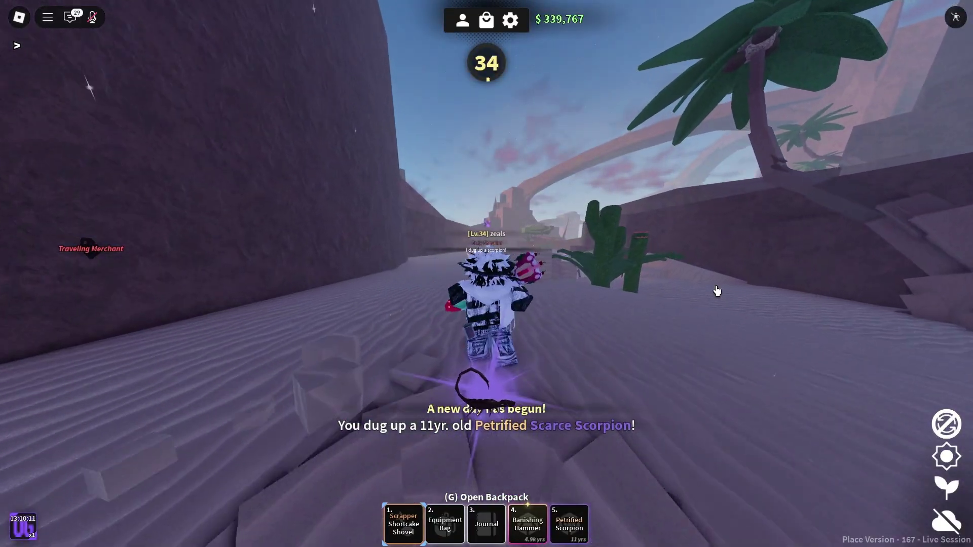
Put the shovel away and bring the Dig Tool window back over the game.
key("2")
key("2")
right_click(777, 295)
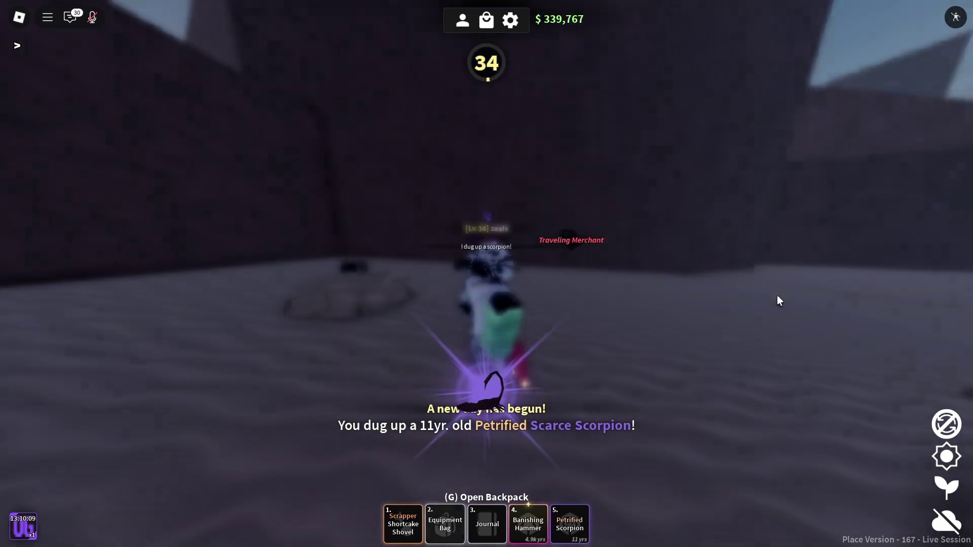
key("super")
left_click(451, 396)
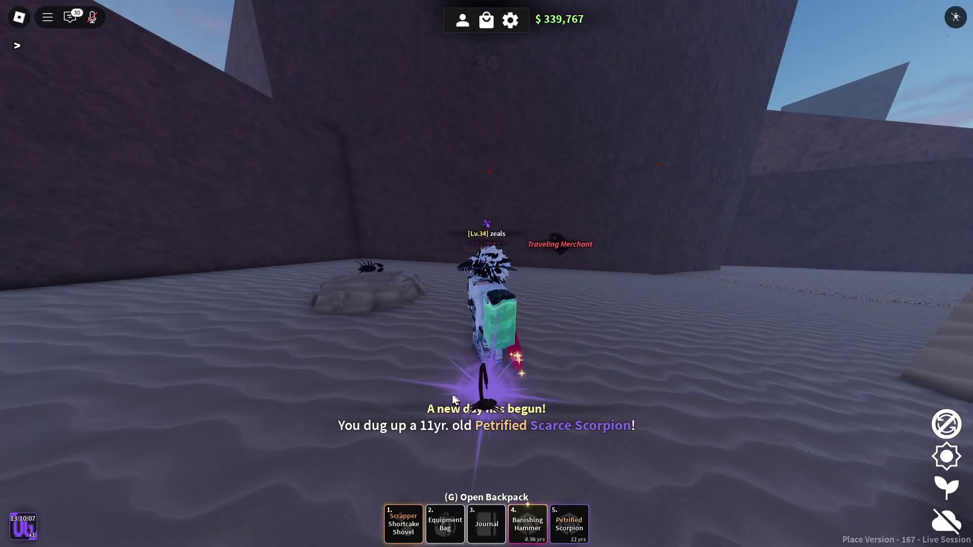
key("super")
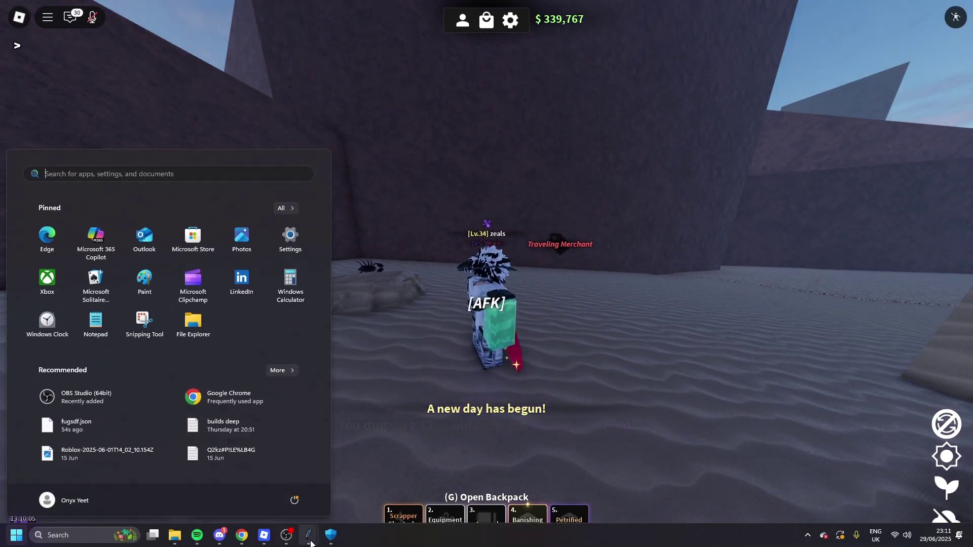
mouse_move(286, 540)
left_click(413, 461)
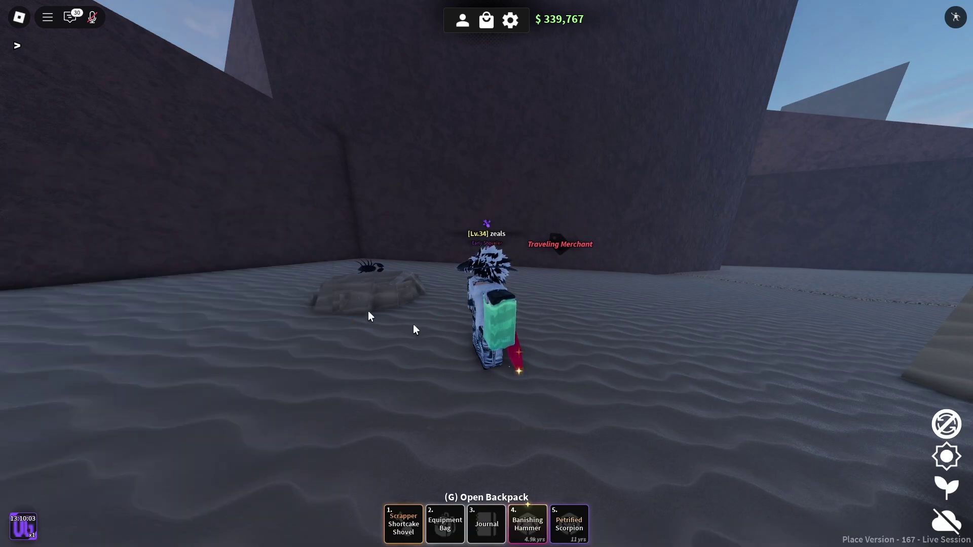
key("super")
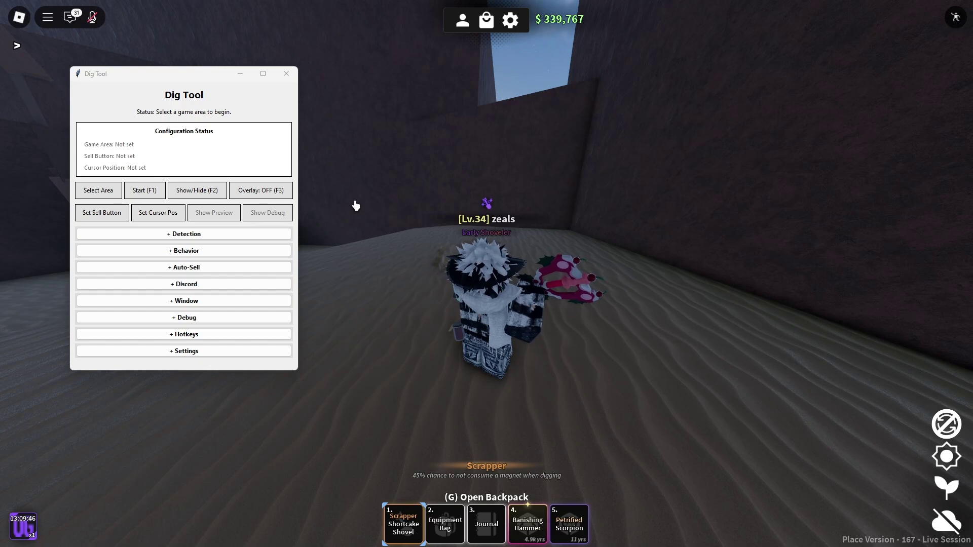
Start a dig in the sand and mark the digging bar as Dig Tool's game area, about 908x38.
key("s")
key("w")
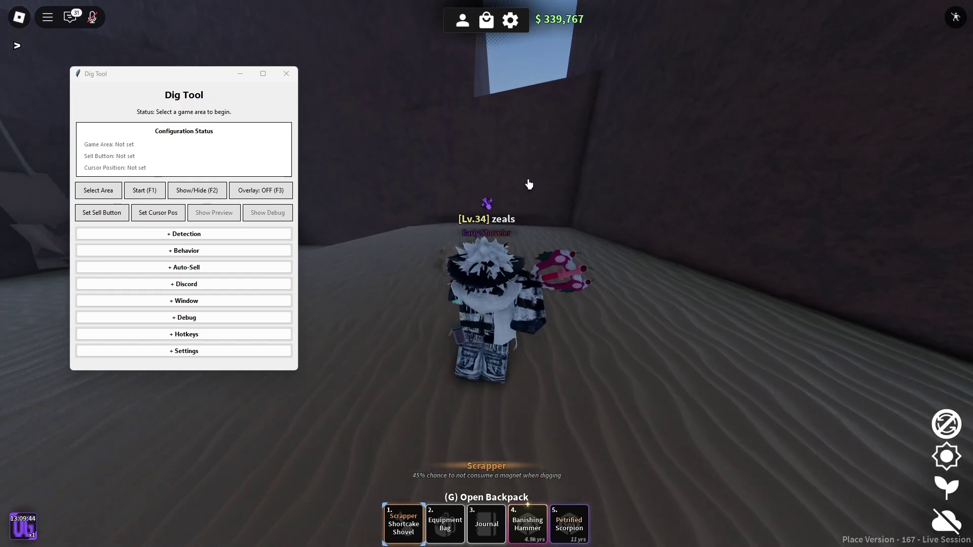
left_click(525, 182)
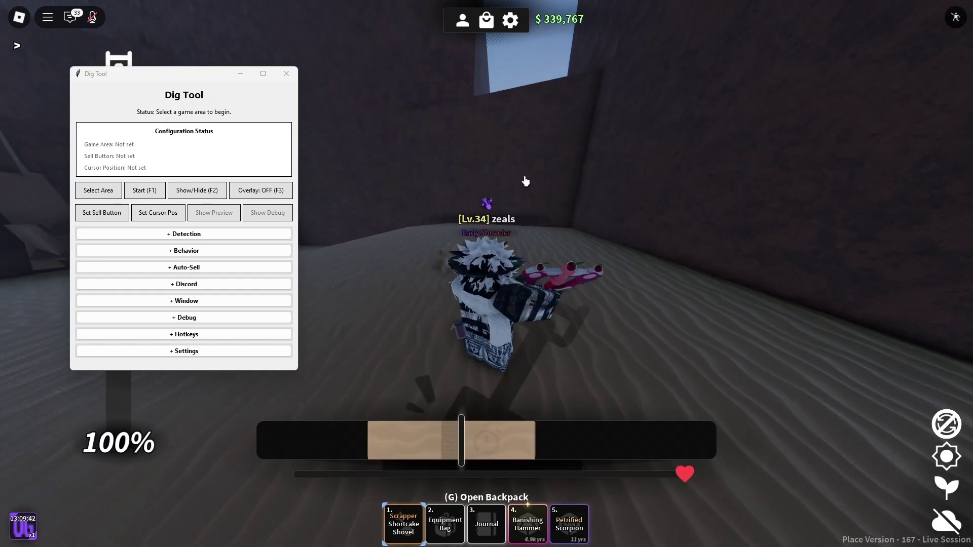
left_click(97, 191)
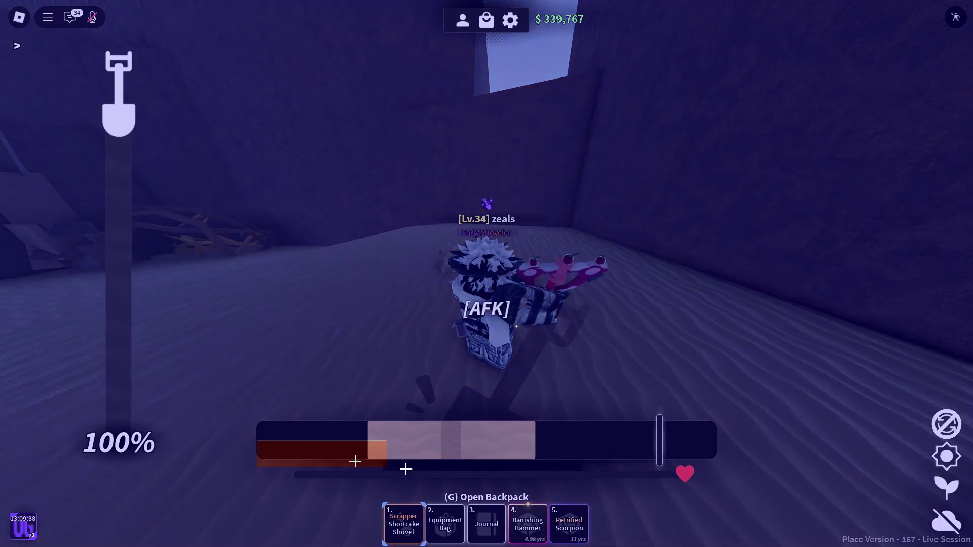
left_click_drag(355, 461, 717, 460)
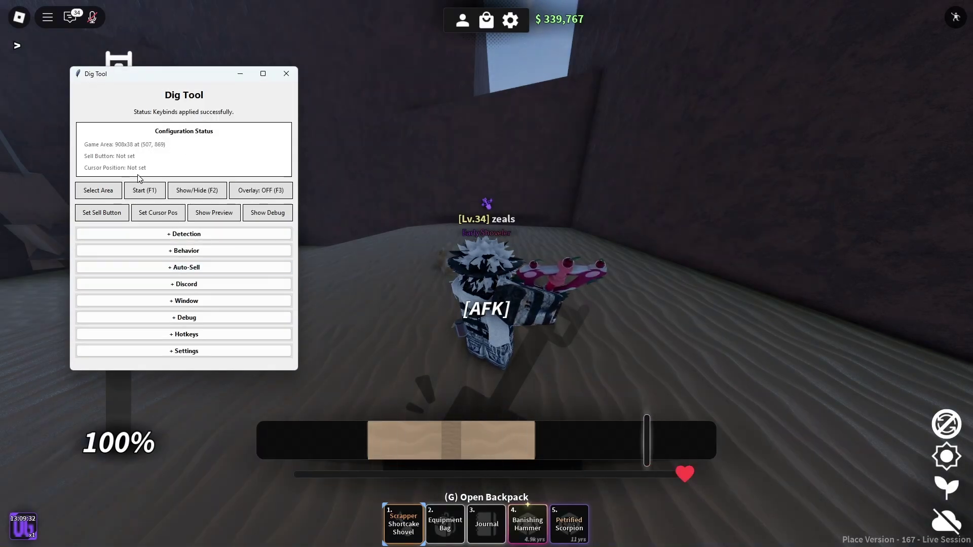
Show the live preview clear of the Dig Tool window, and run the bot through one dig before stopping it.
left_click(209, 216)
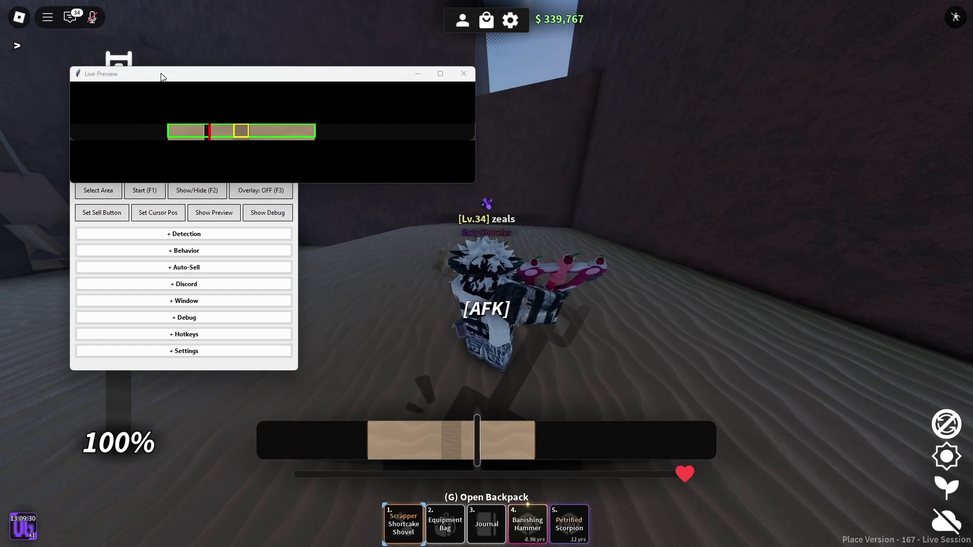
left_click_drag(161, 77, 573, 49)
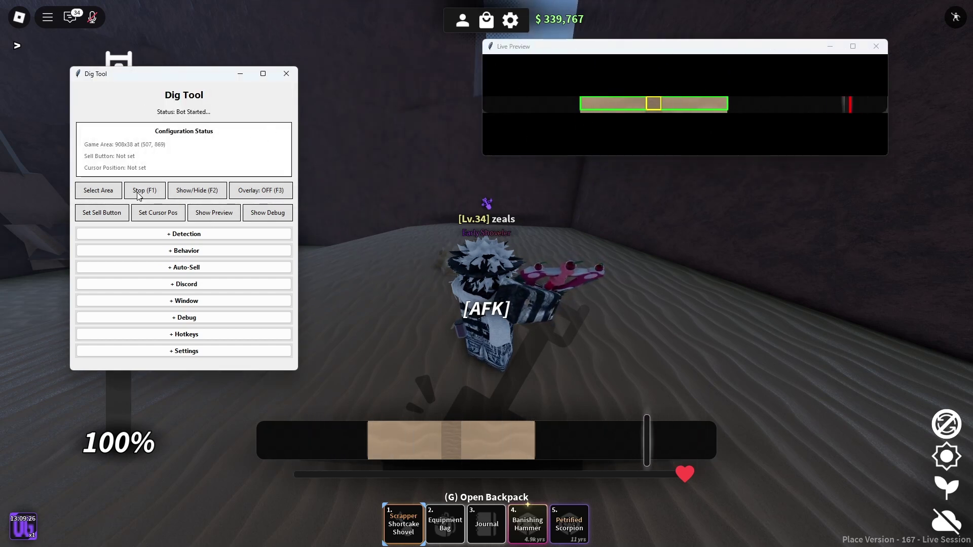
left_click(137, 195)
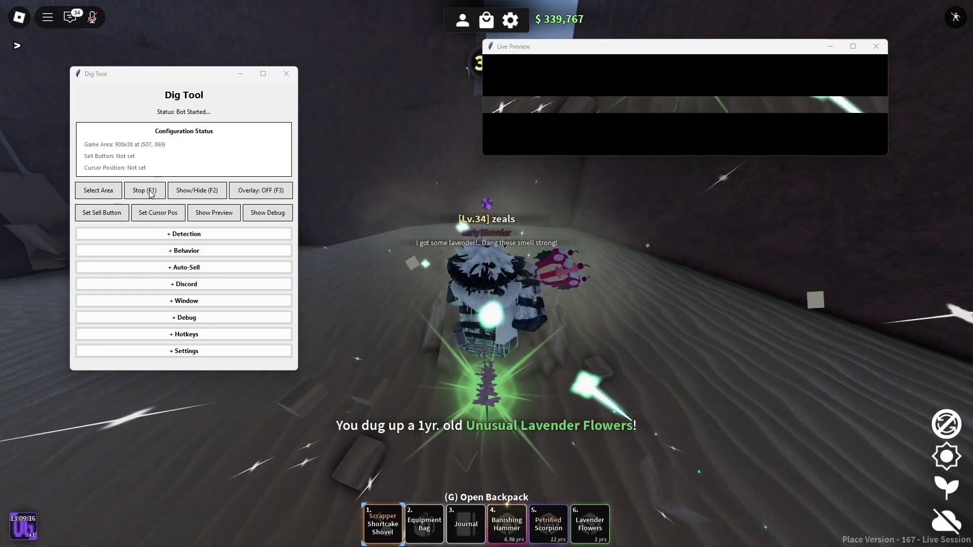
key("F1")
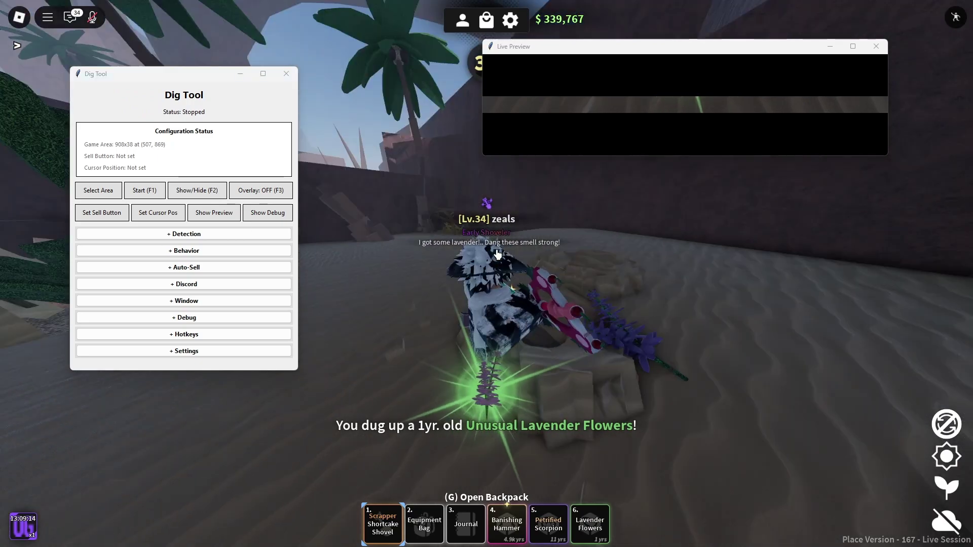
Put the shovel away and walk the character to the open sand beside the rock wall.
key("2")
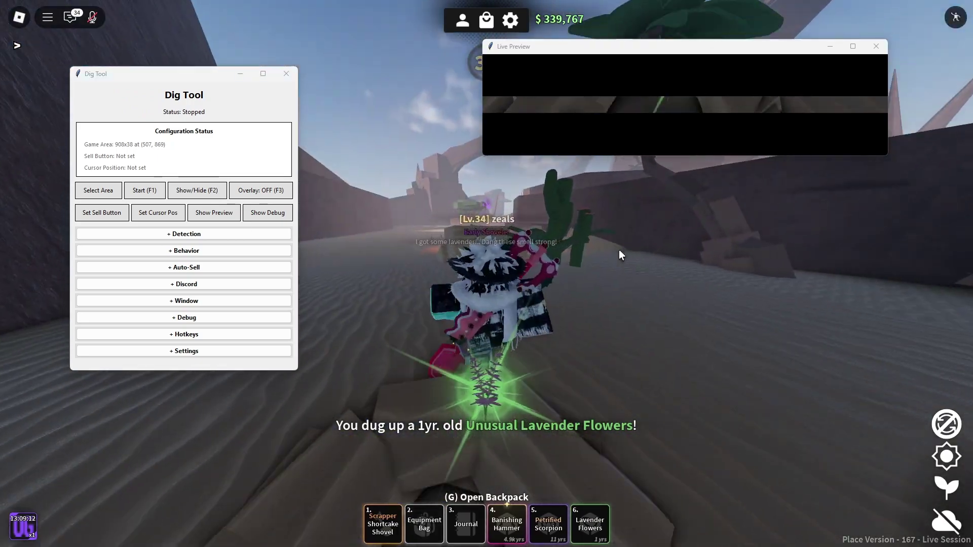
key("w")
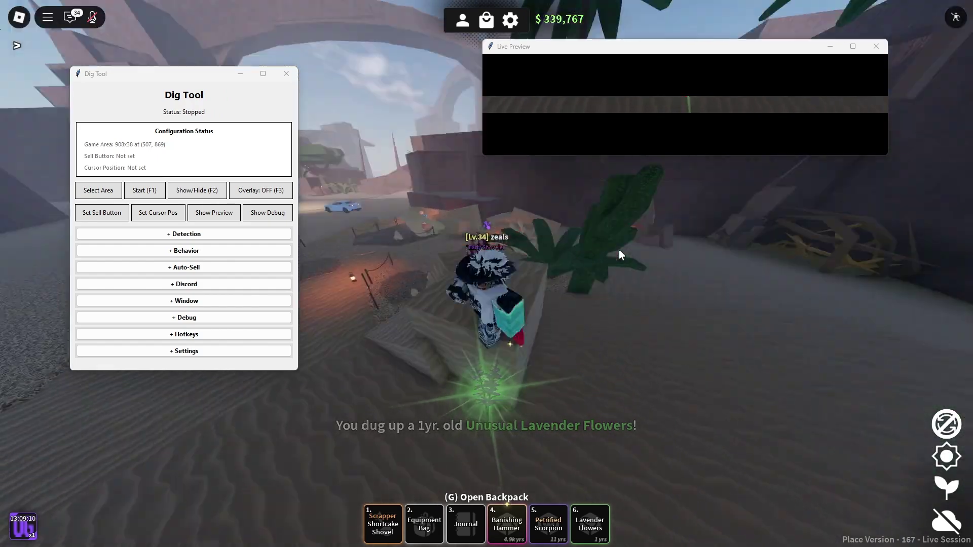
key("w")
key("d")
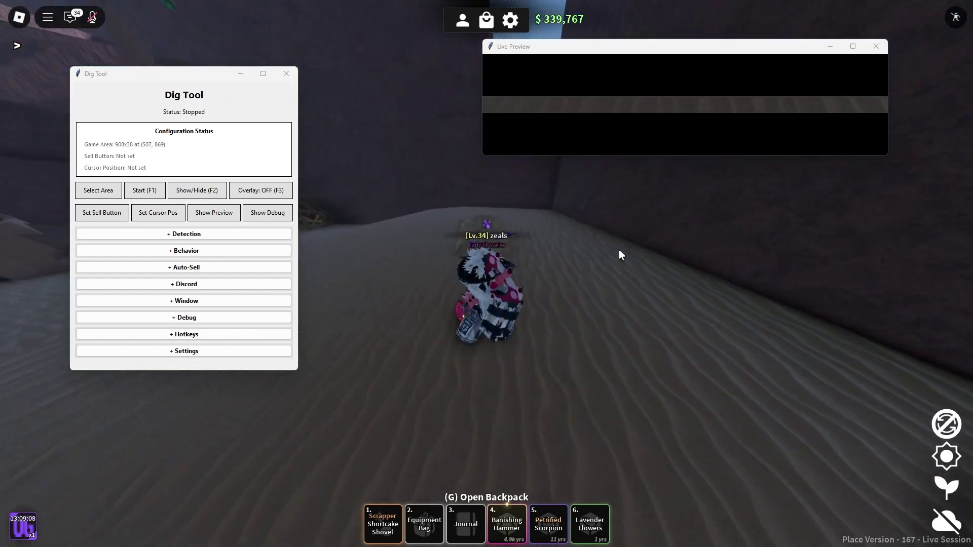
key("s")
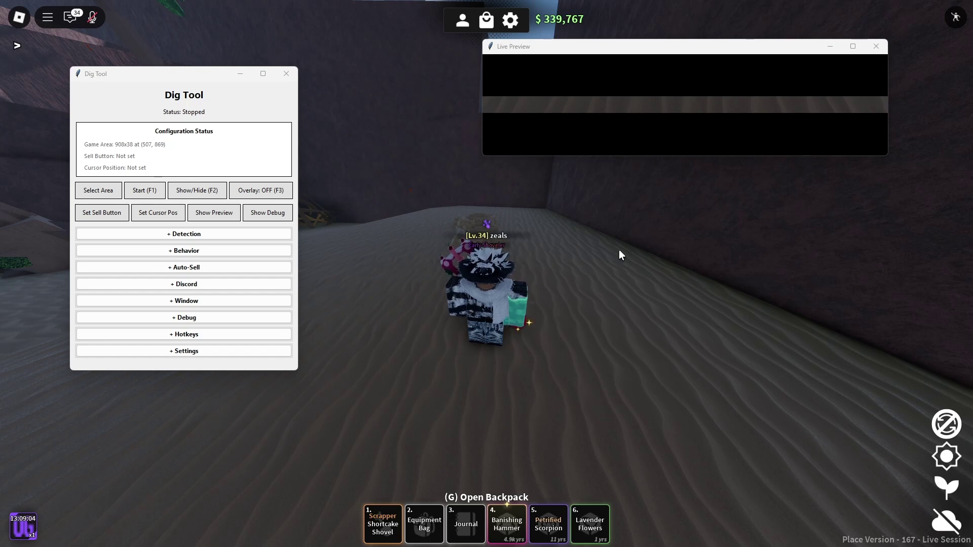
Look over Dig Tool's Settings and Hotkeys sections, collapsing each one again.
left_click(187, 352)
left_click(190, 354)
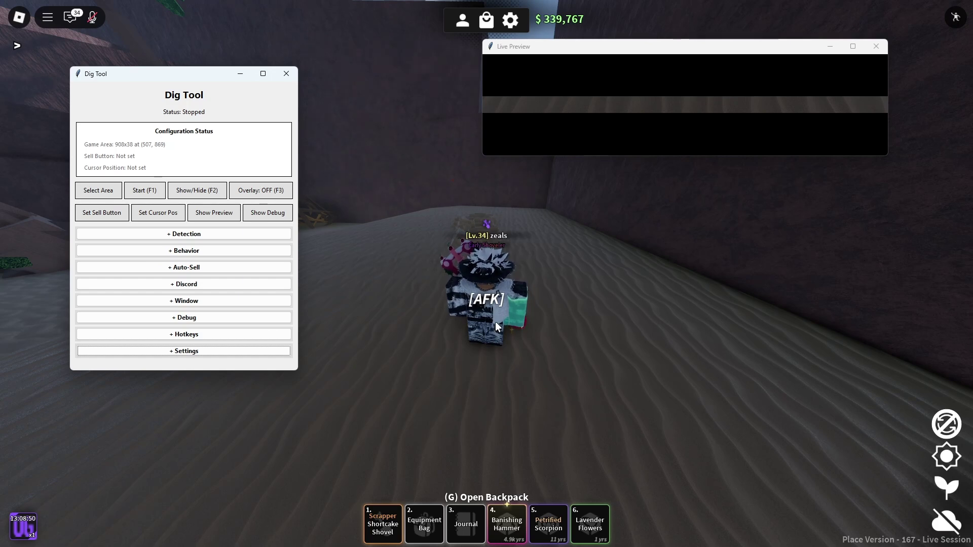
left_click(234, 336)
left_click(234, 337)
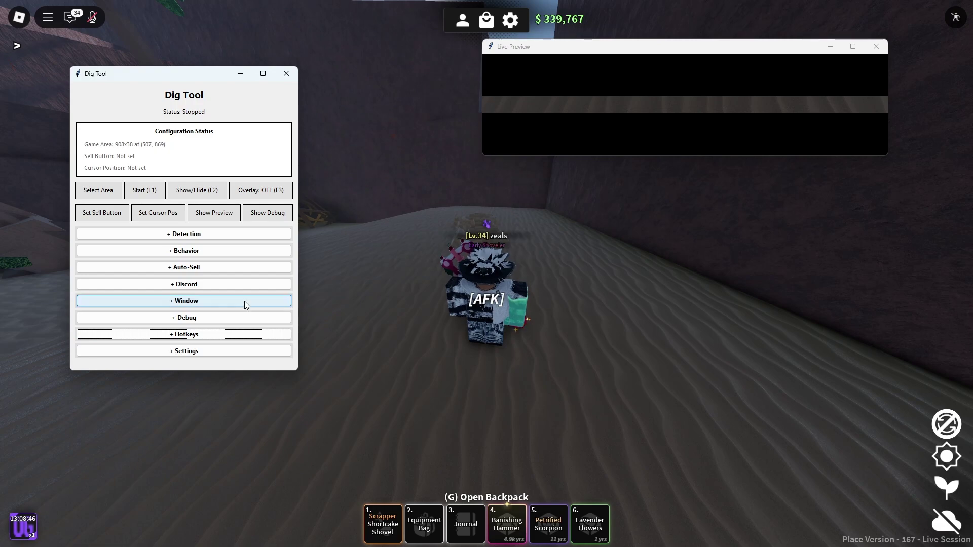